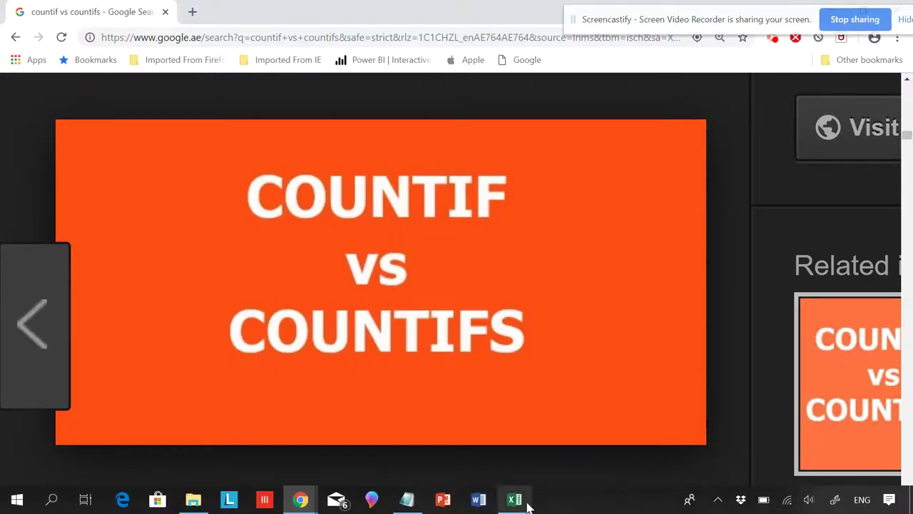
Step: Switch to the expense workbook and point out the Main, Sub and Mini Category criteria headings
left_click(527, 504)
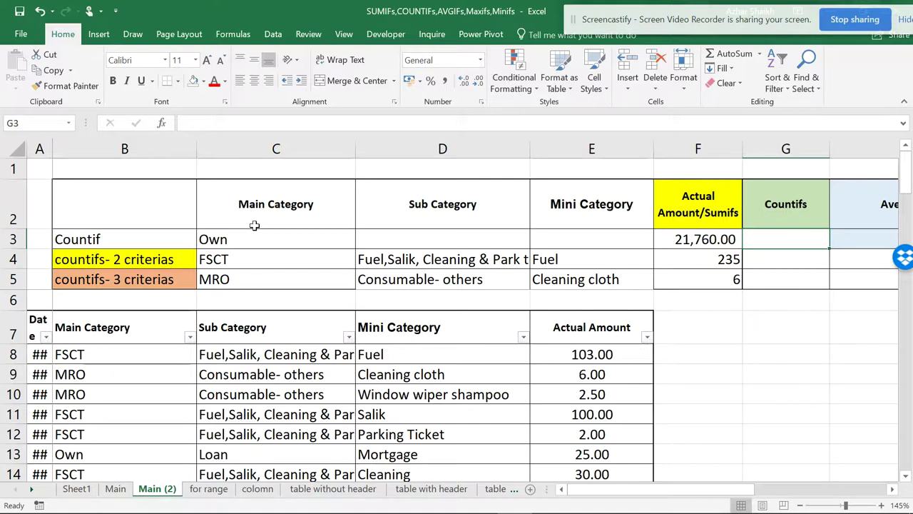
left_click(279, 216)
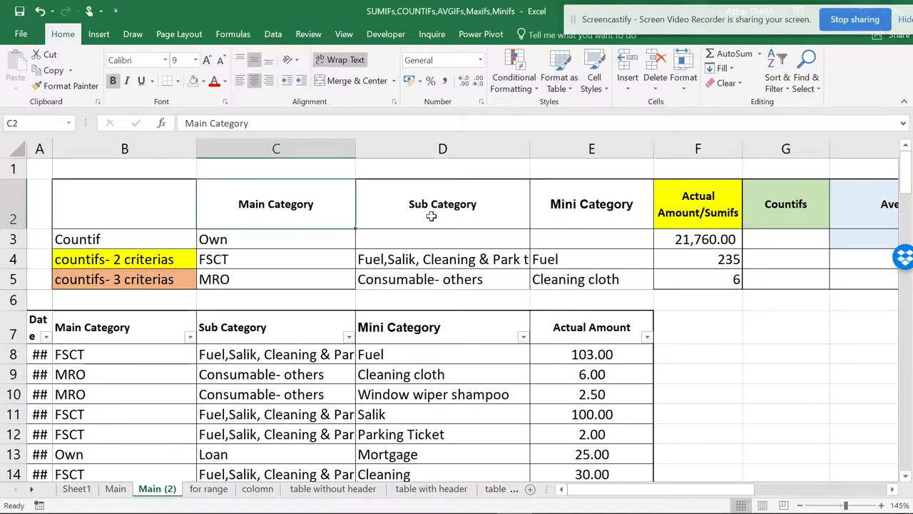
left_click(492, 215)
left_click(611, 212)
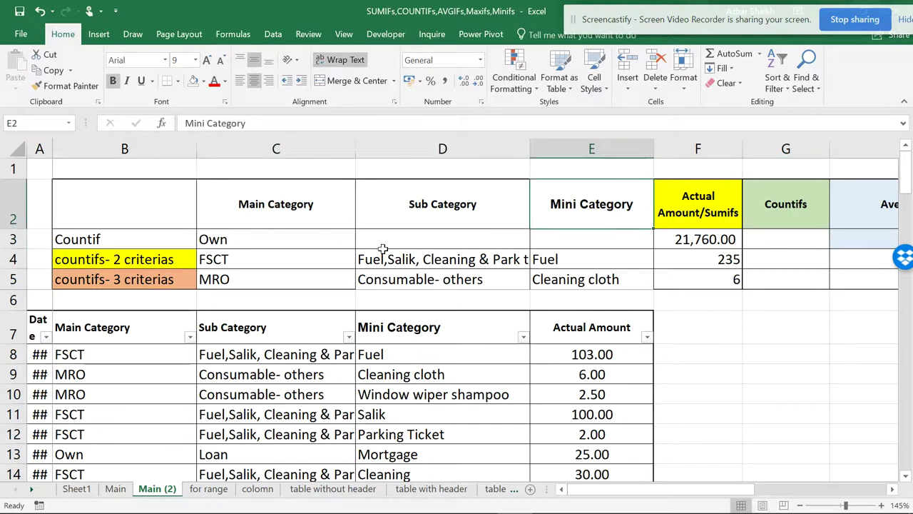
Step: Point out the countifs 2- and 3-criteria rows, the empty G3 result and the Own criterion
left_click(167, 255)
left_click(174, 279)
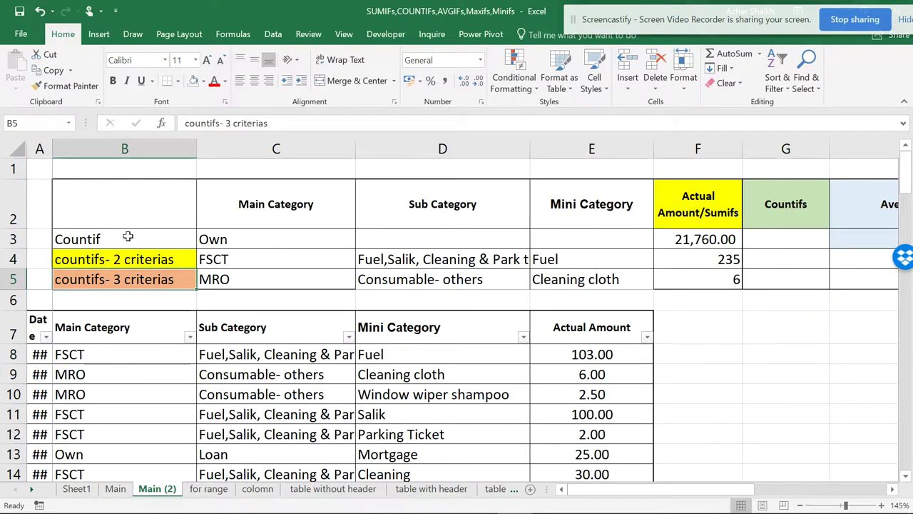
left_click(758, 242)
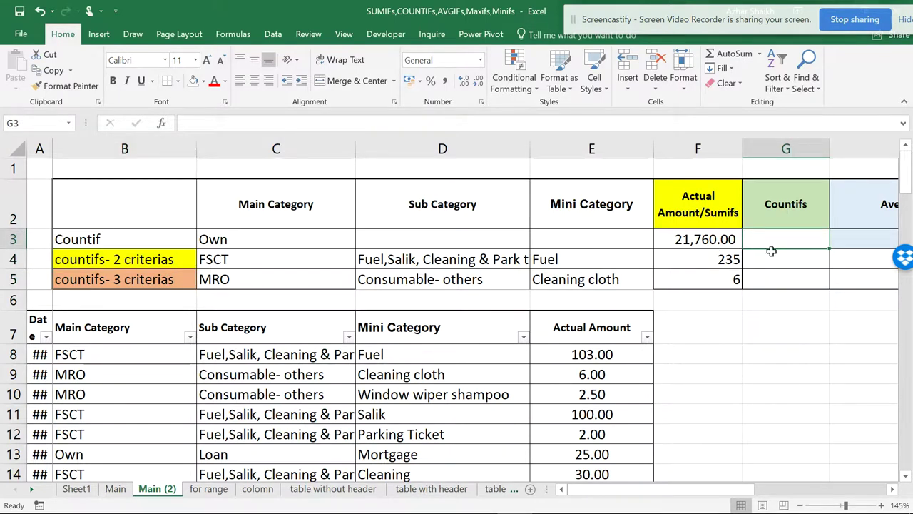
left_click(225, 209)
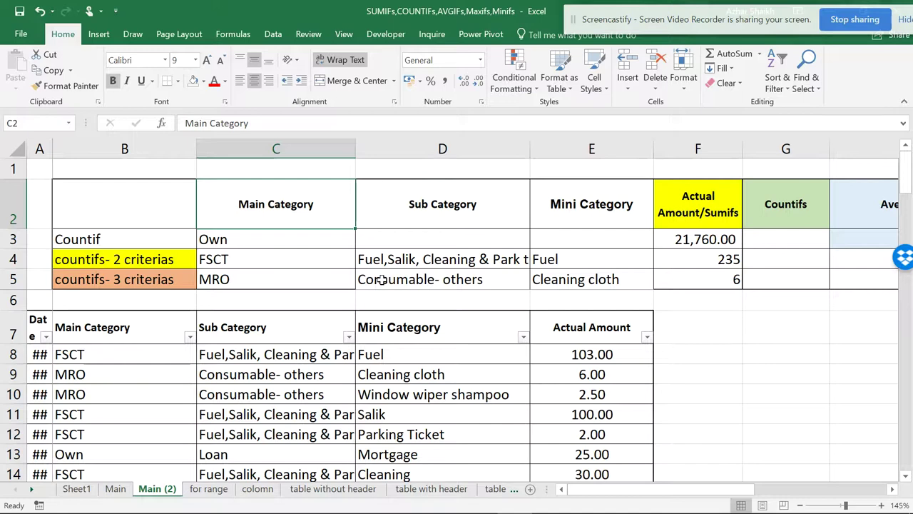
left_click(259, 238)
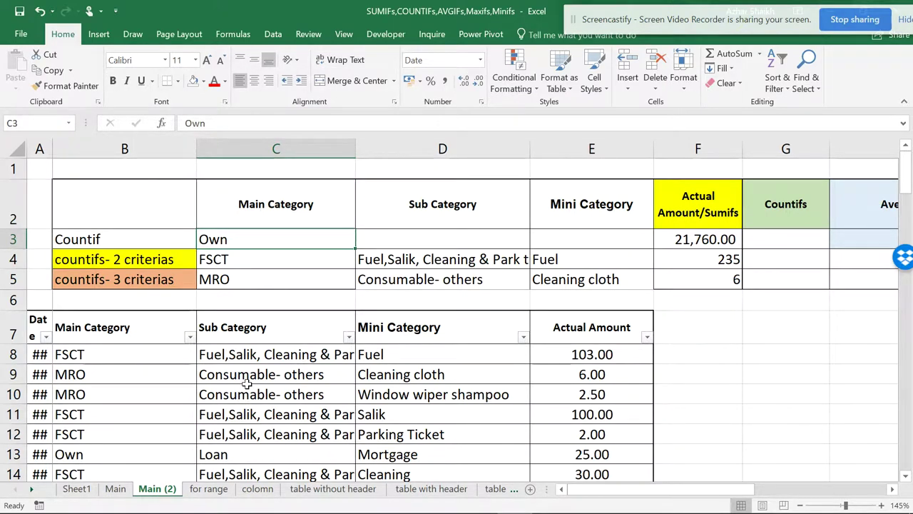
scroll(246, 383, "down", 1)
scroll(242, 379, "up", 1)
scroll(239, 304, "down", 2)
scroll(299, 414, "up", 2)
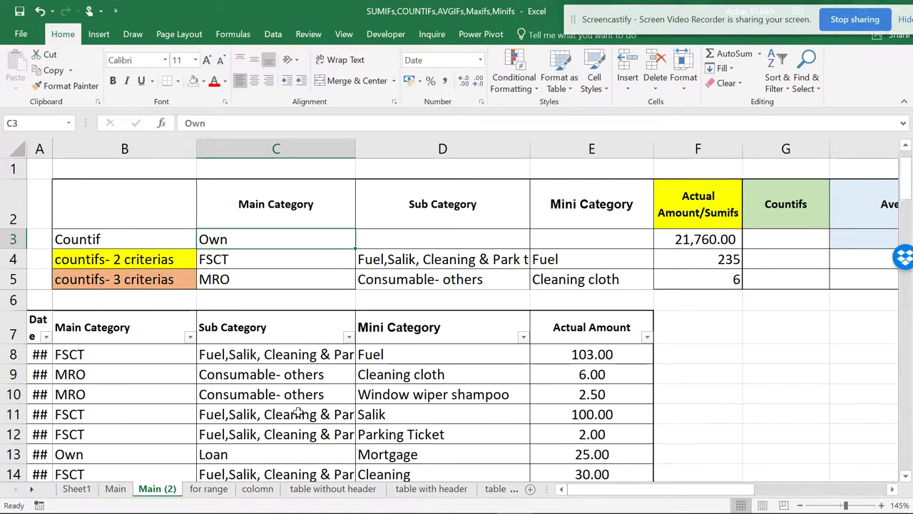
Step: Start a COUNTIF formula in G3, briefly trying COUNTIFS before reverting to COUNTIF
left_click(778, 239)
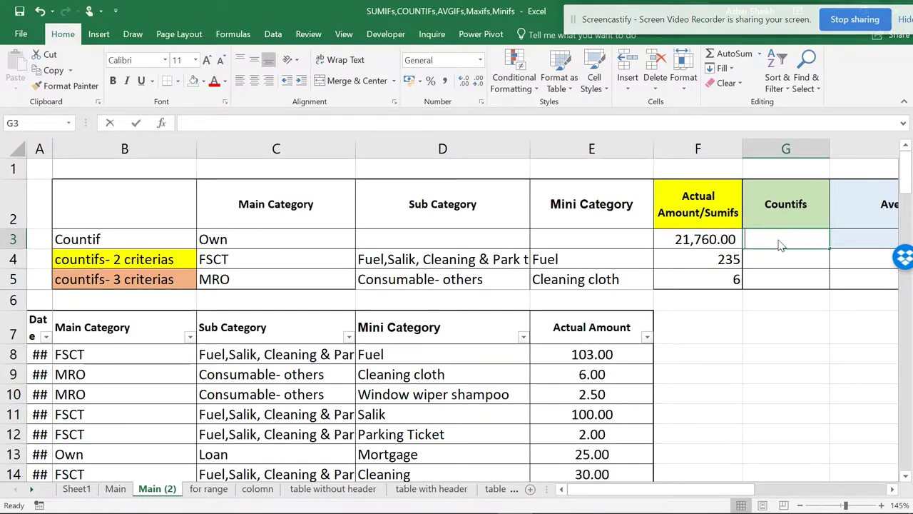
double_click(780, 242)
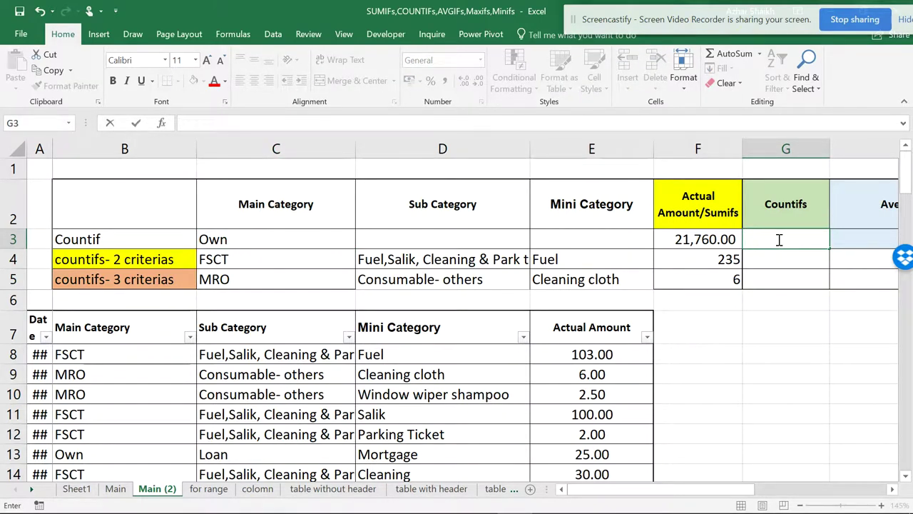
type("=count")
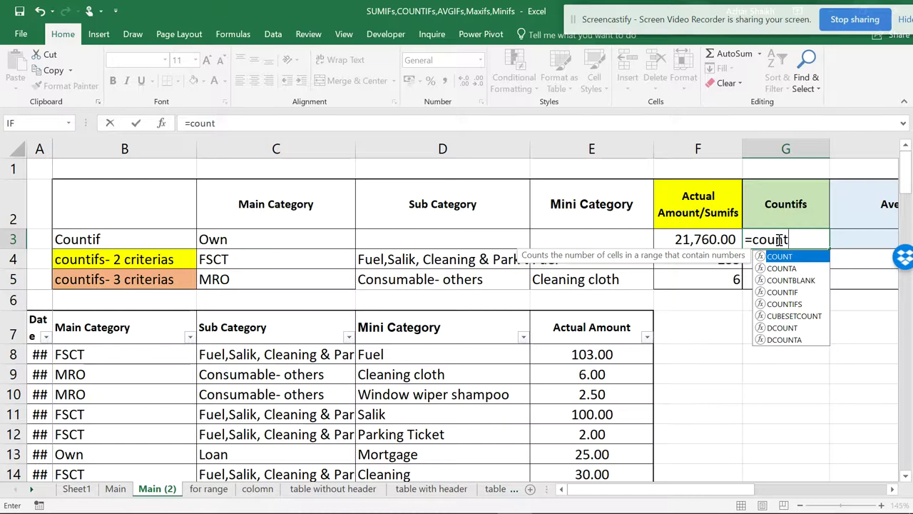
type("i")
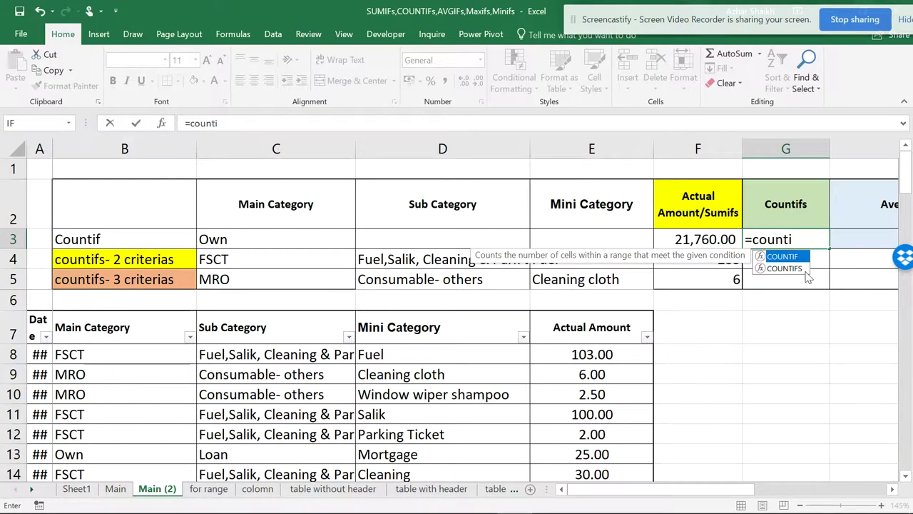
type("f(")
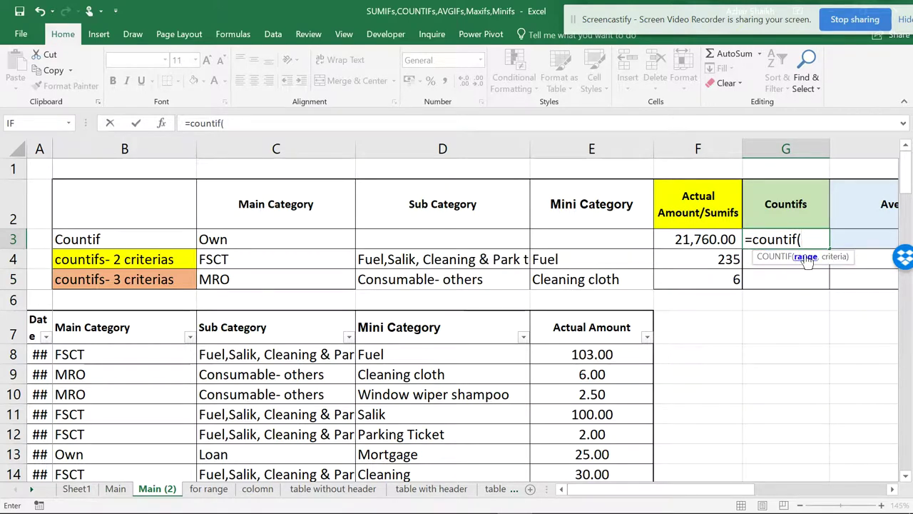
key("BackSpace")
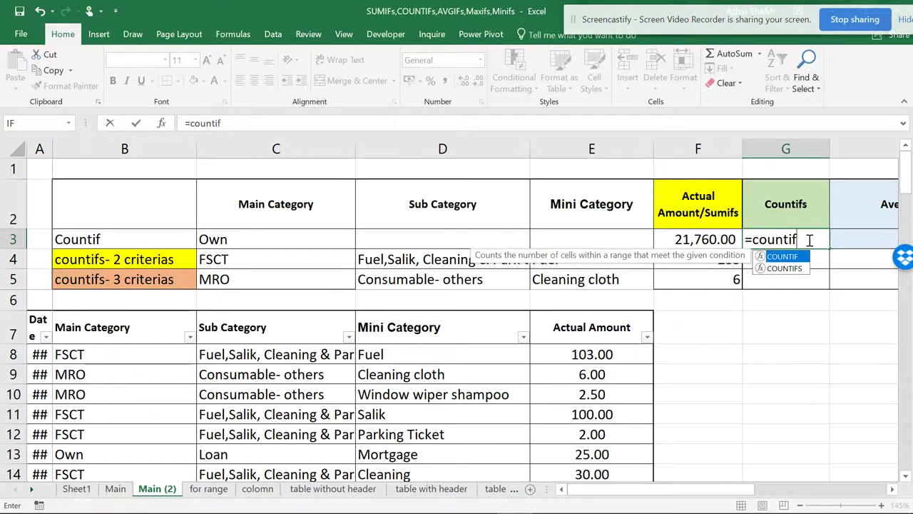
type("s(")
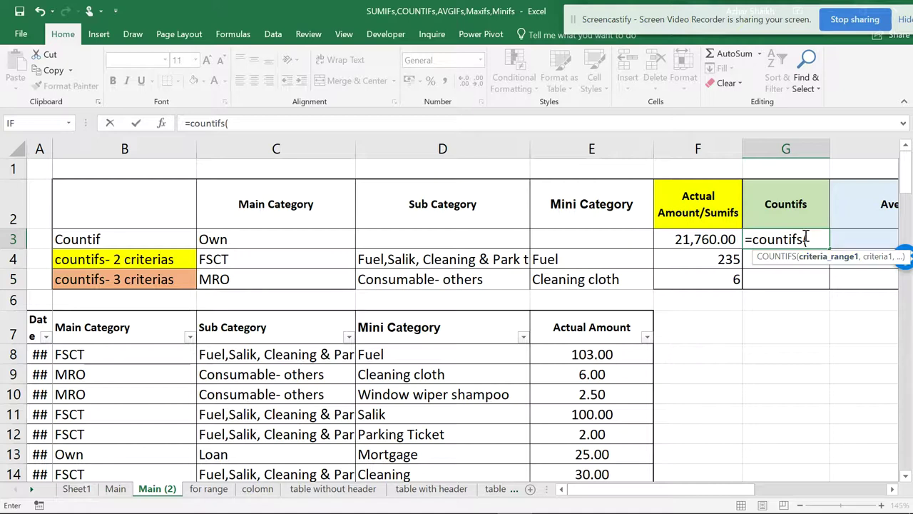
key("BackSpace")
key("BackSpace")
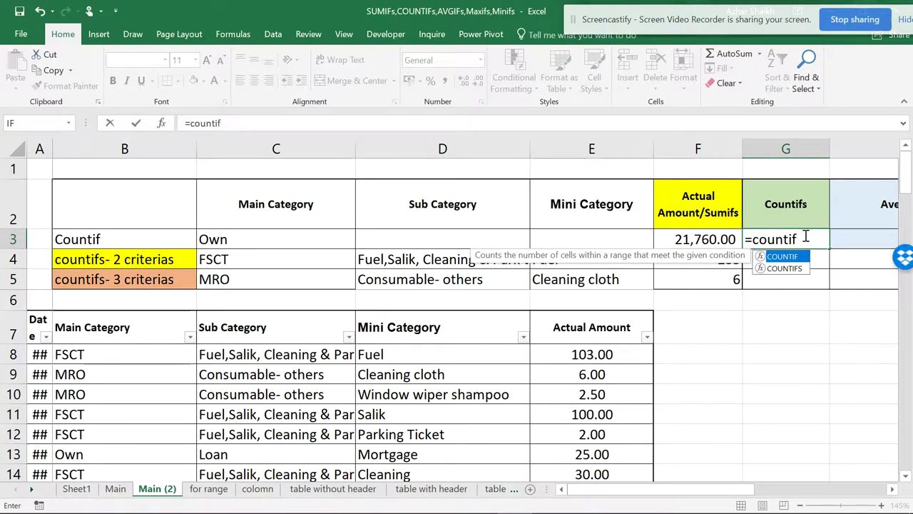
type("(")
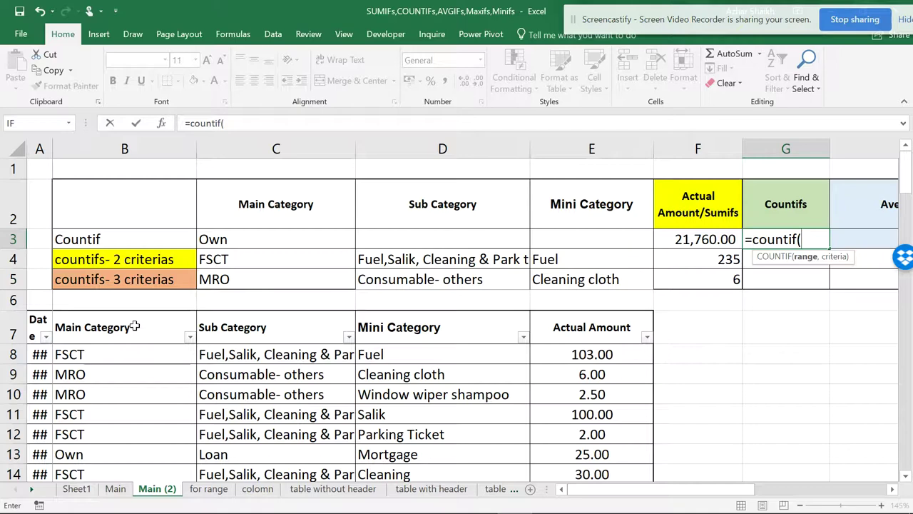
Step: Complete =COUNTIF(B8:B23,C3) using the Own criterion in C3 and enter it
left_click_drag(120, 350, 126, 444)
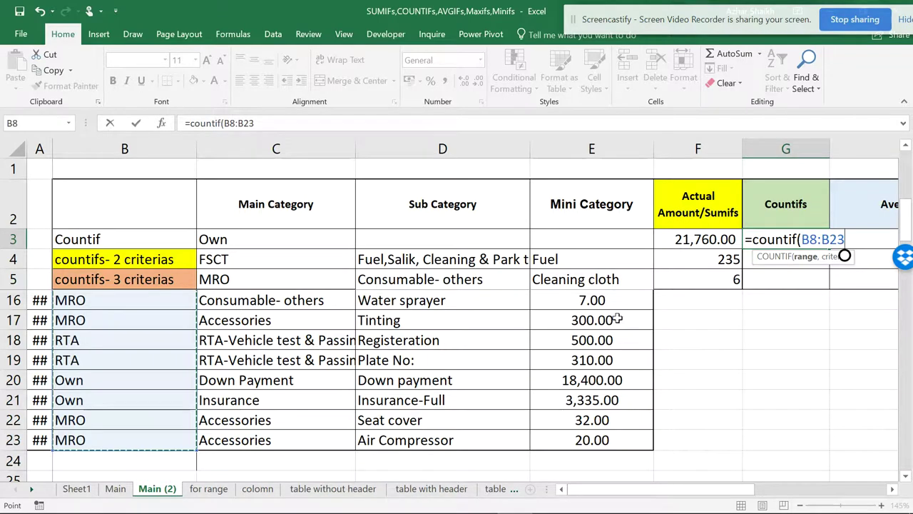
type(",")
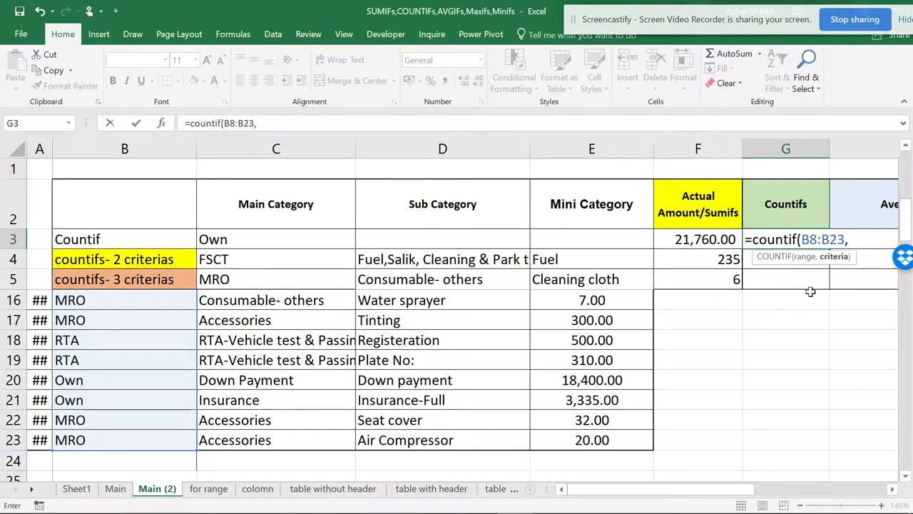
scroll(406, 269, "up", 2)
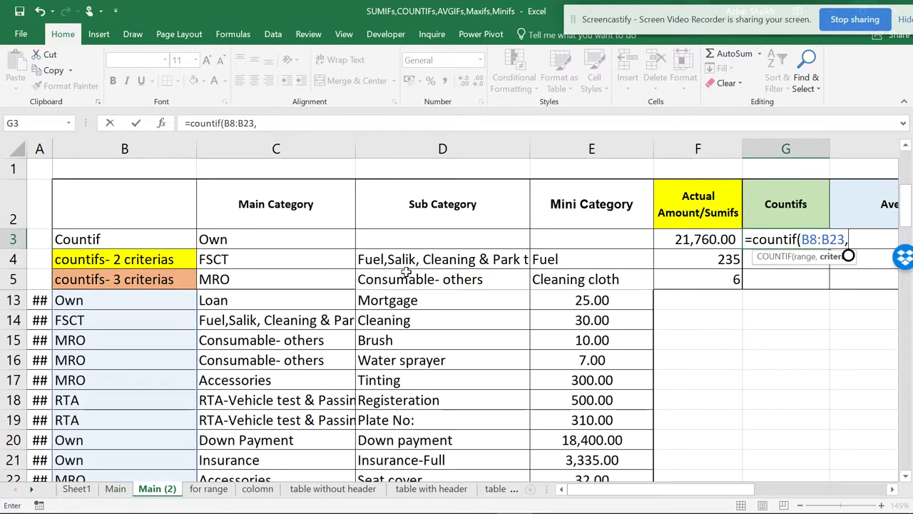
scroll(156, 311, "up", 1)
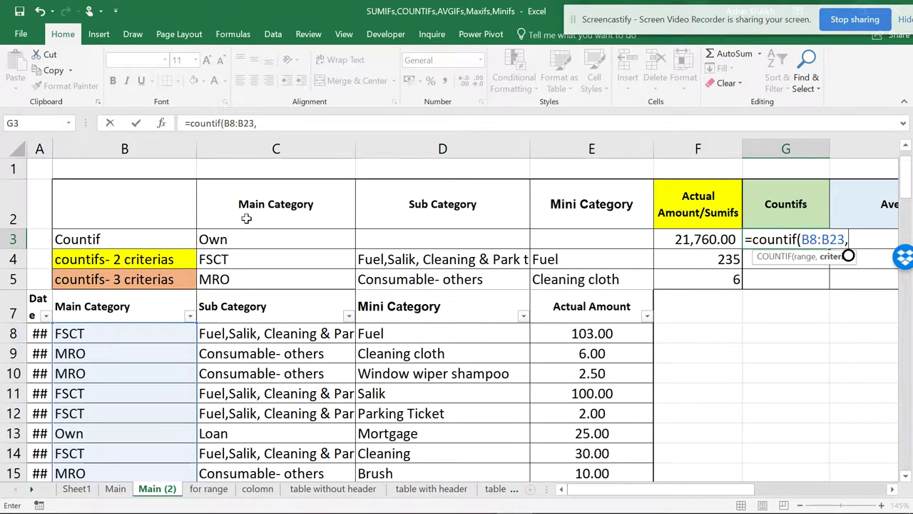
left_click(214, 240)
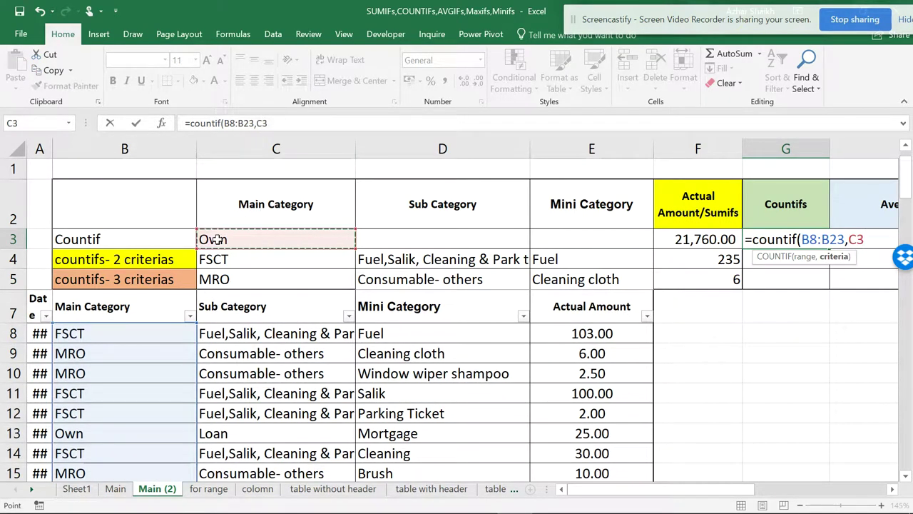
type(")")
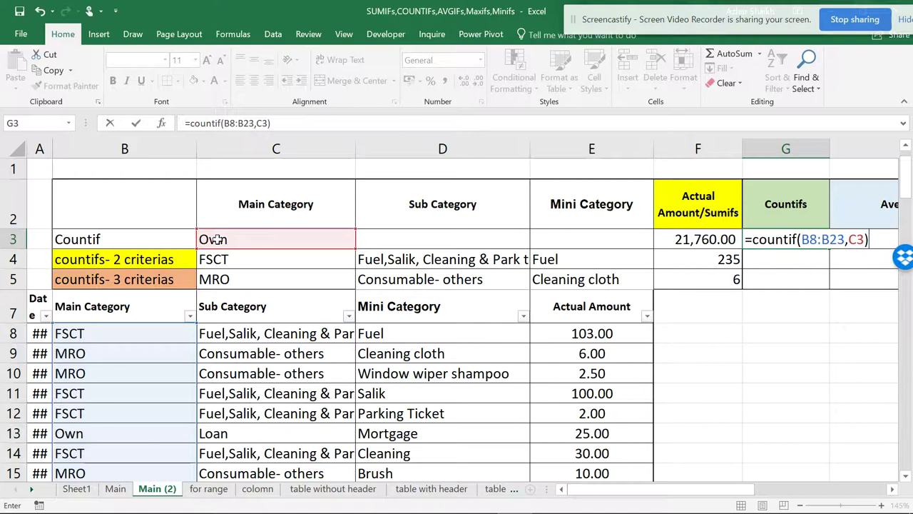
key("Return")
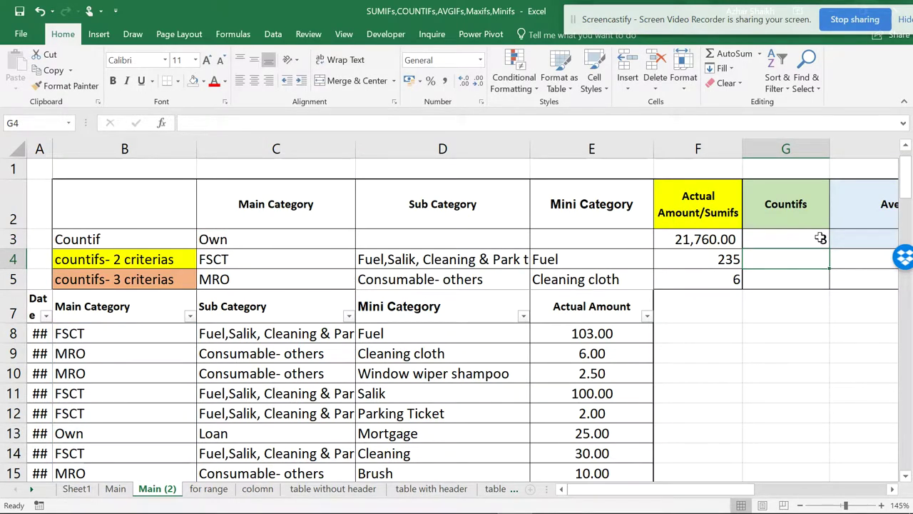
left_click(820, 239)
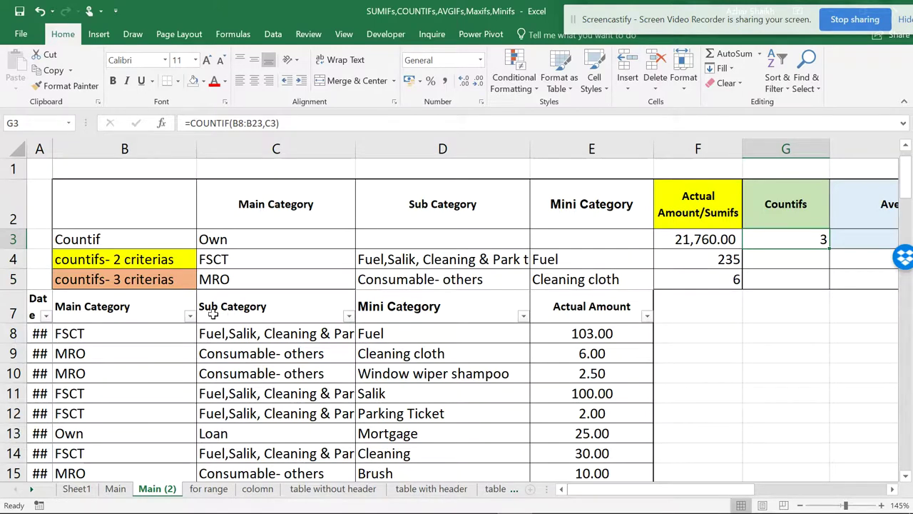
left_click(190, 316)
left_click(68, 219)
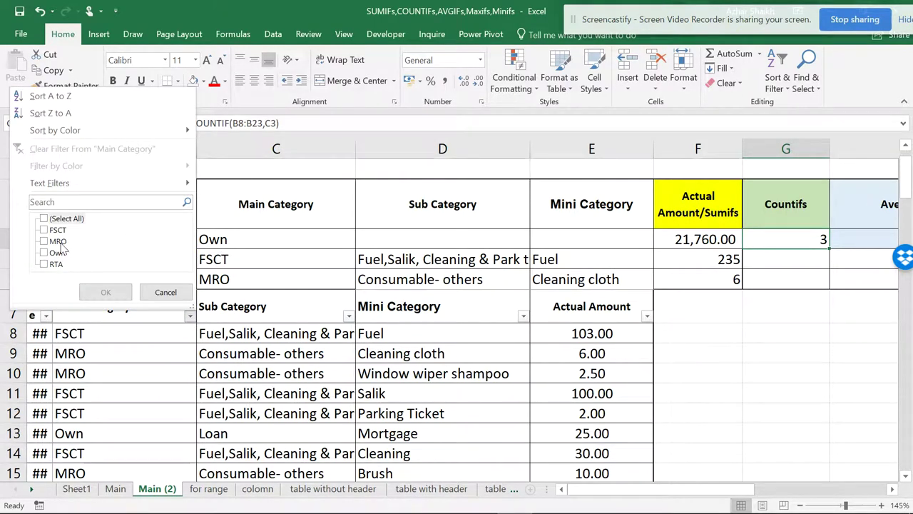
left_click(57, 253)
left_click(106, 292)
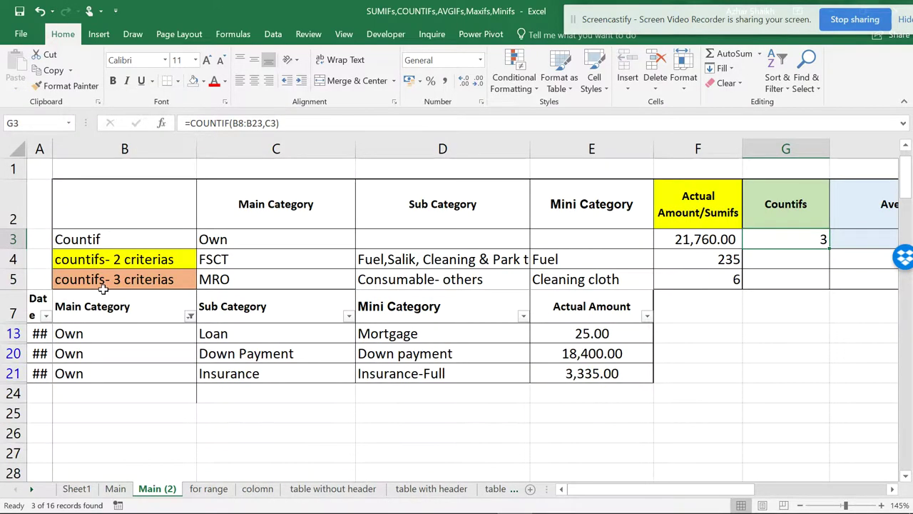
left_click_drag(106, 330, 108, 373)
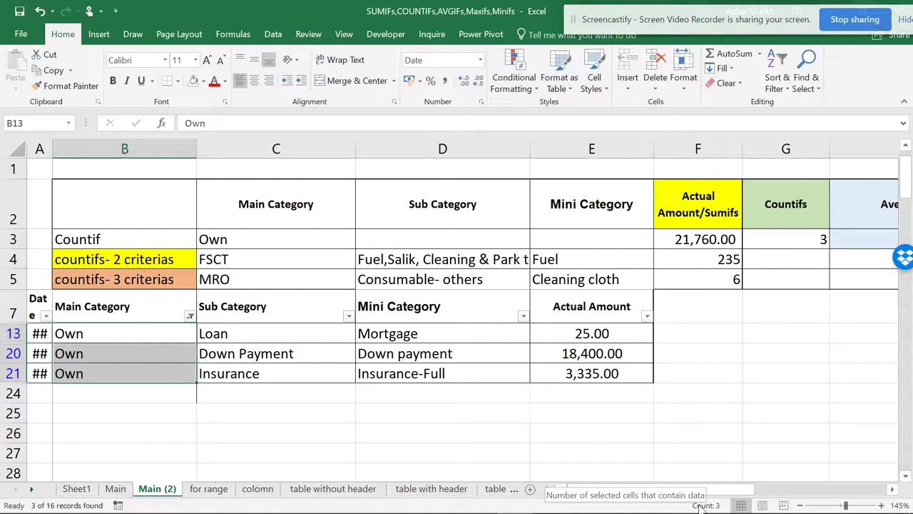
left_click(190, 315)
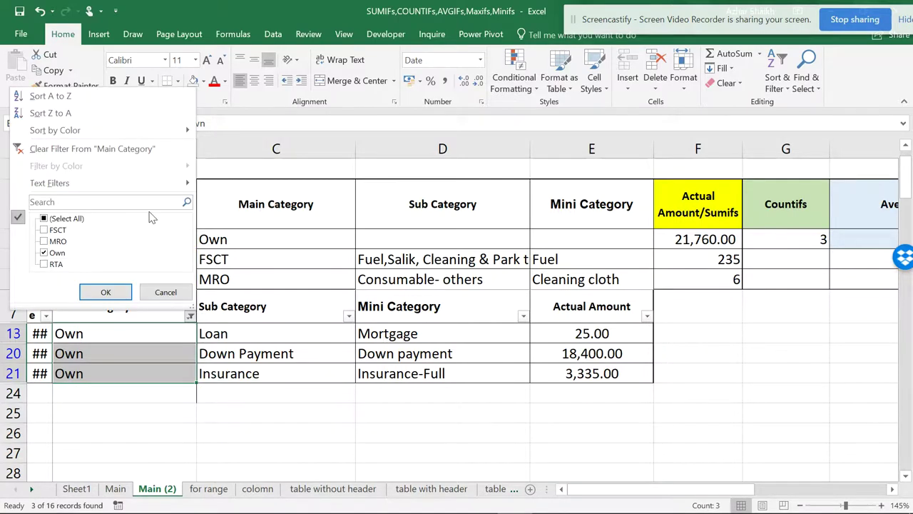
left_click(128, 149)
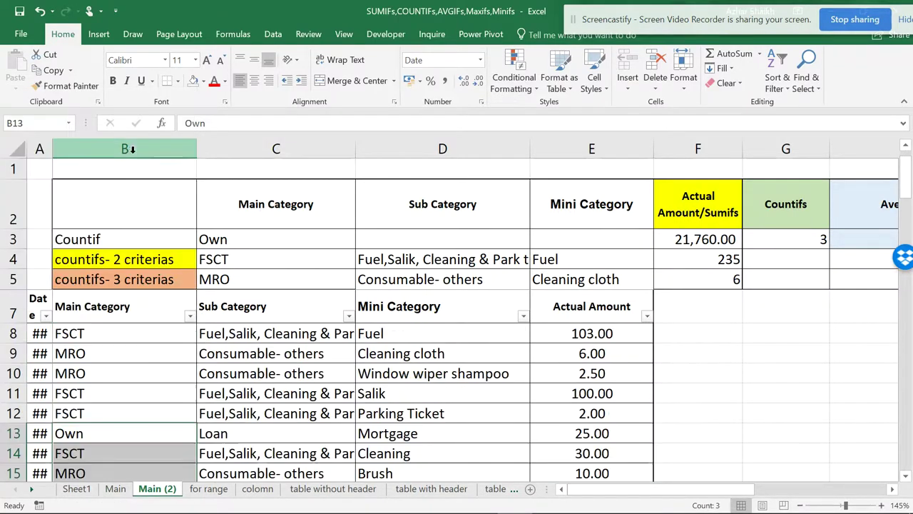
left_click(775, 259)
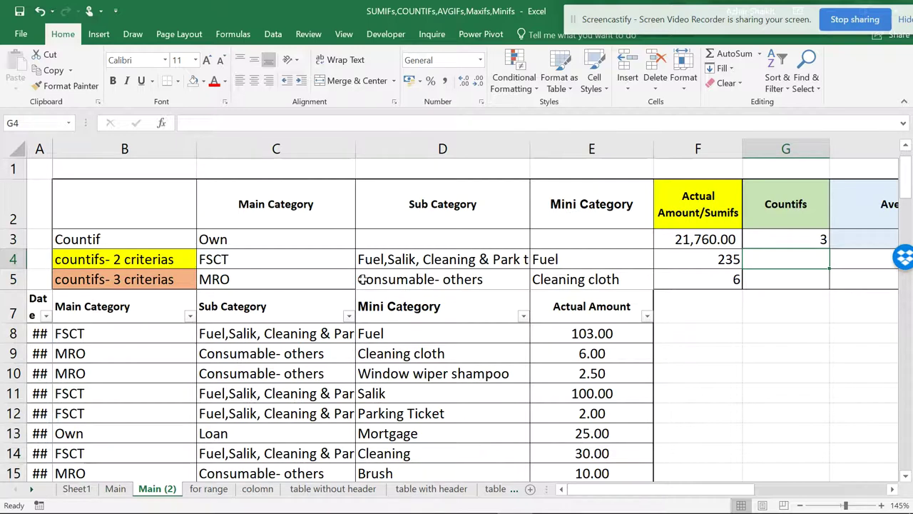
Step: Enter =COUNTIFS(B8:B23,C4,C8:C23,D4) in G4 to match FSCT and D4's sub category
type("=c")
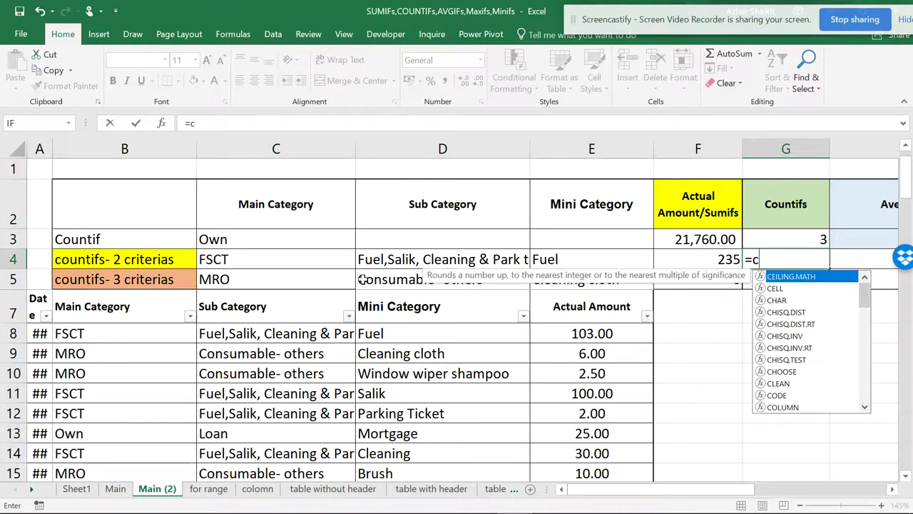
type("ountif")
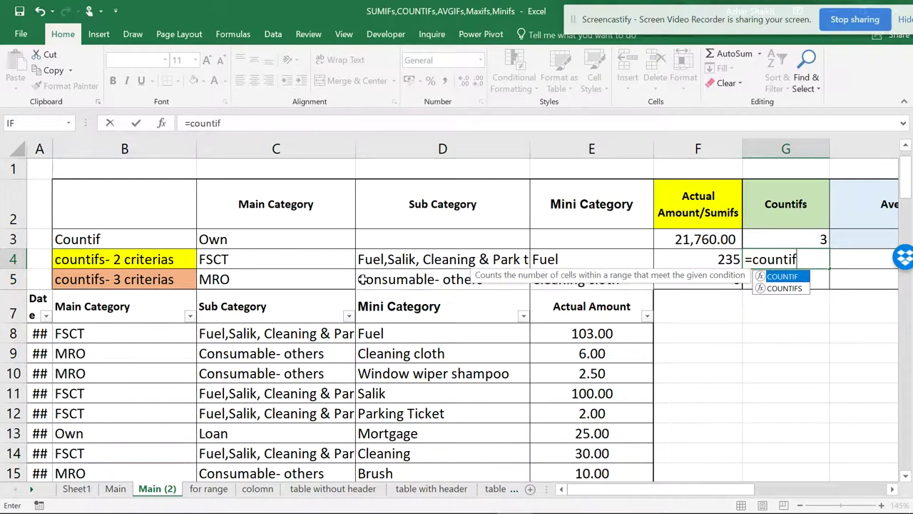
type("s(")
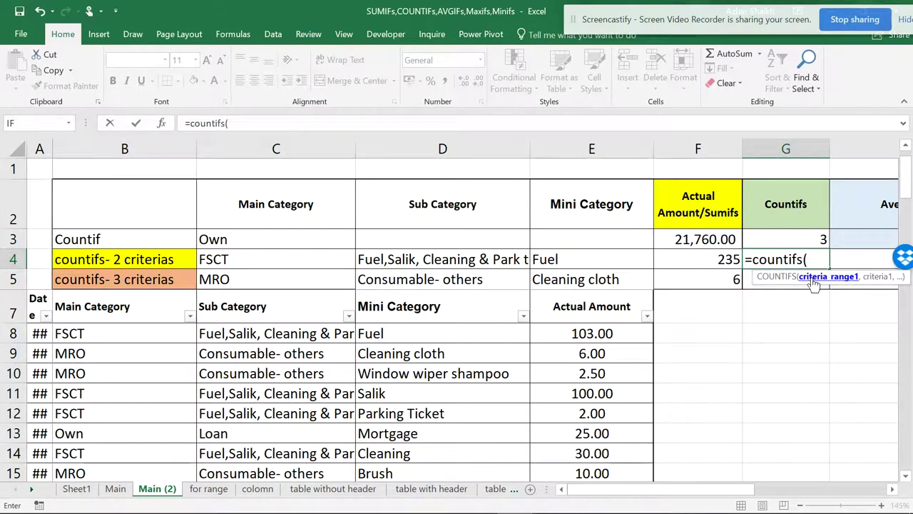
left_click_drag(129, 329, 122, 439)
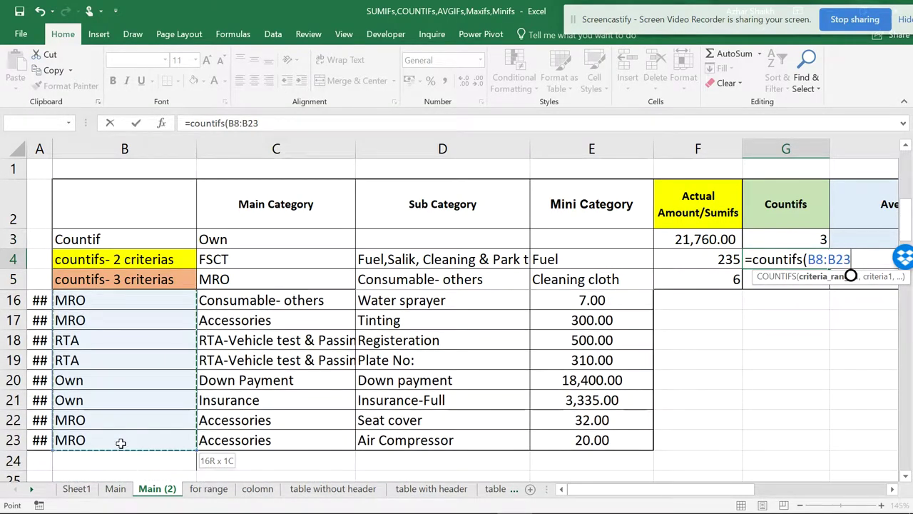
scroll(122, 438, "up", 4)
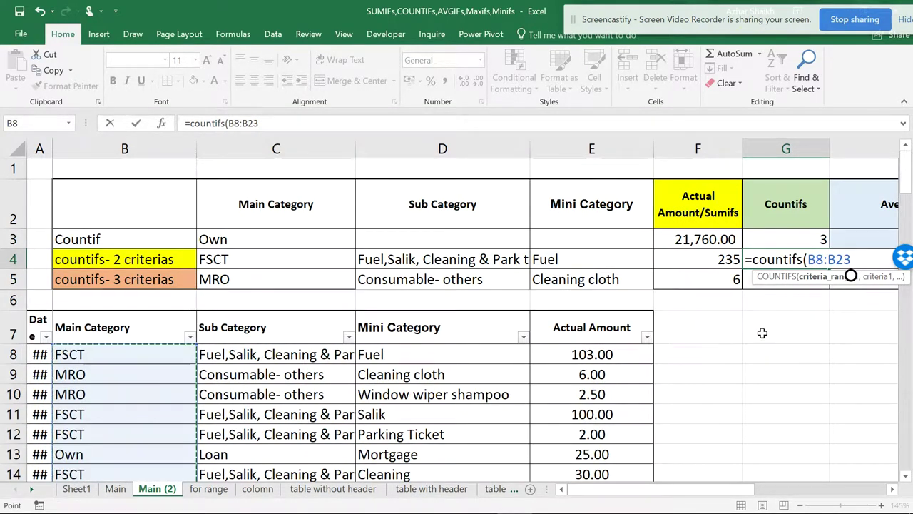
type(",")
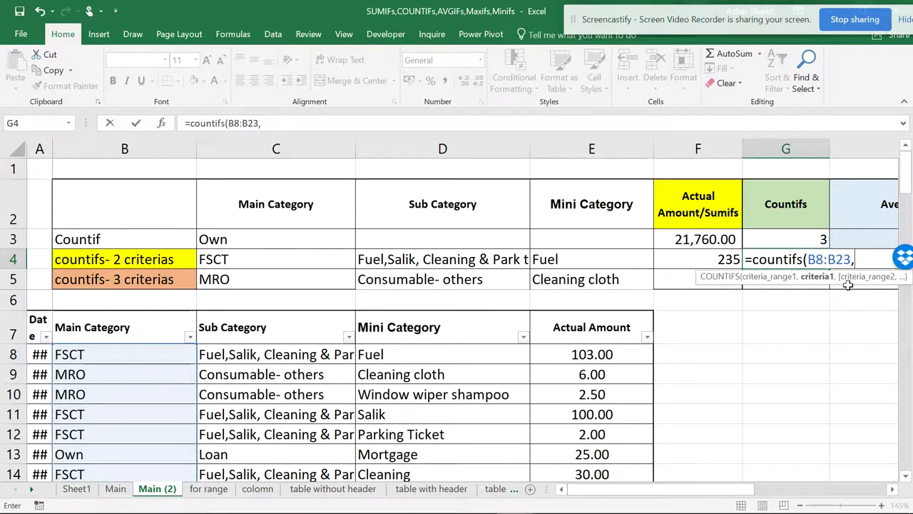
left_click(227, 260)
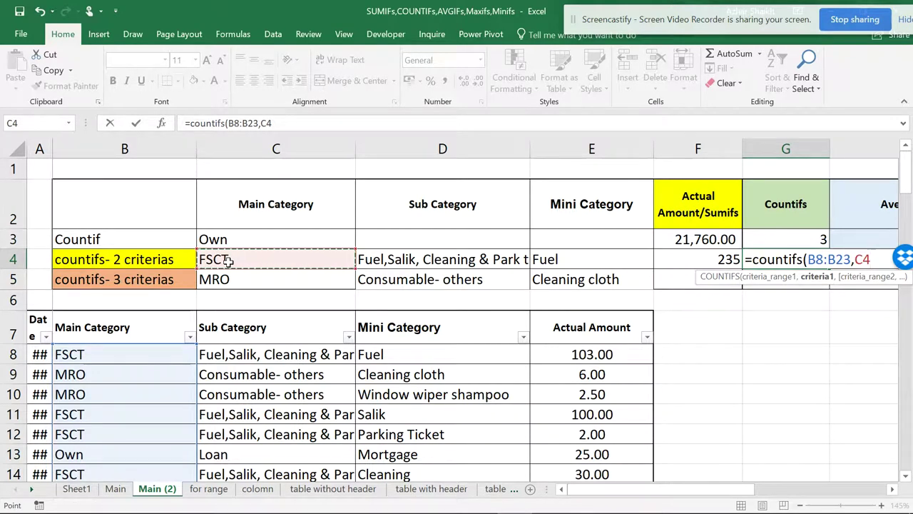
type(",")
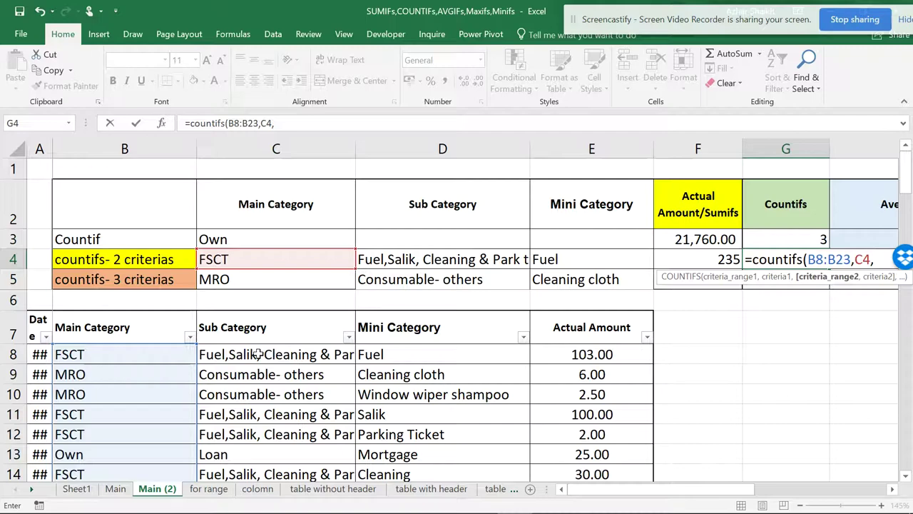
left_click_drag(259, 355, 287, 463)
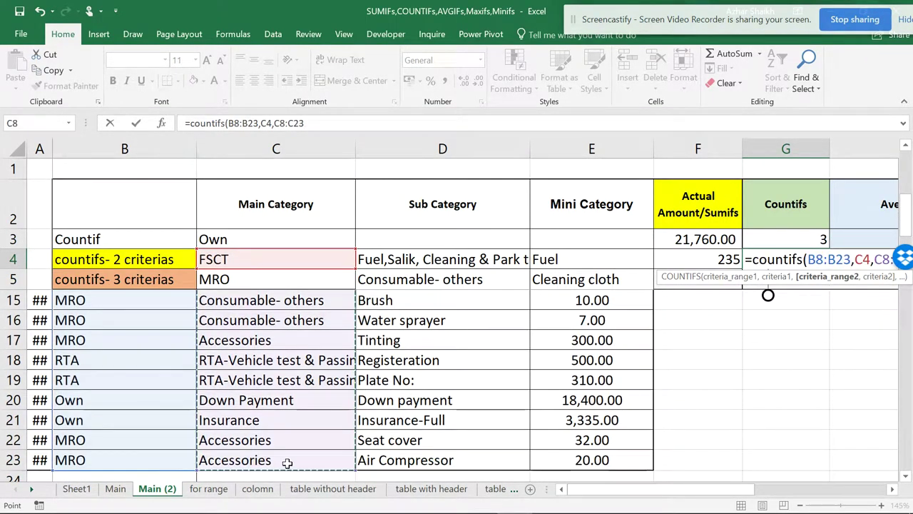
type(",")
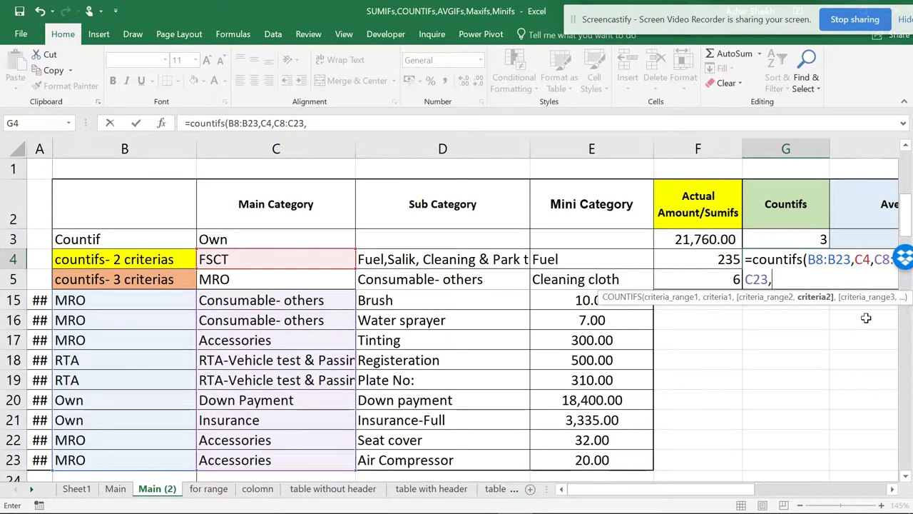
left_click(424, 260)
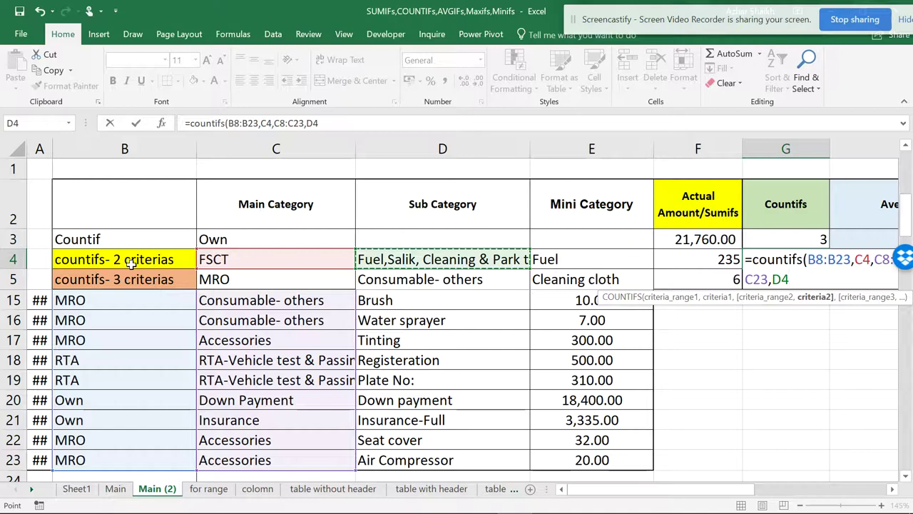
type(")")
key("Return")
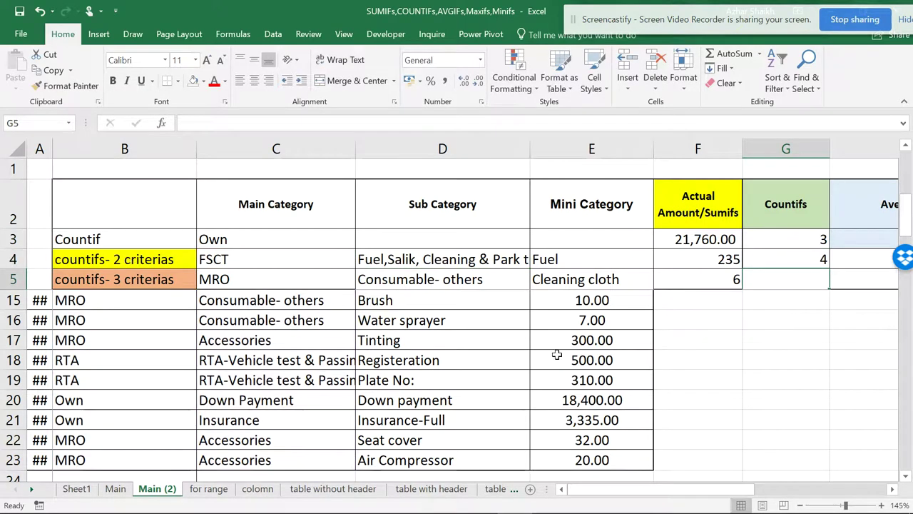
Step: Filter Sub Category to Fuel,Salik, Cleaning & Park ticket to confirm 4 records, then clear it
left_click(811, 262)
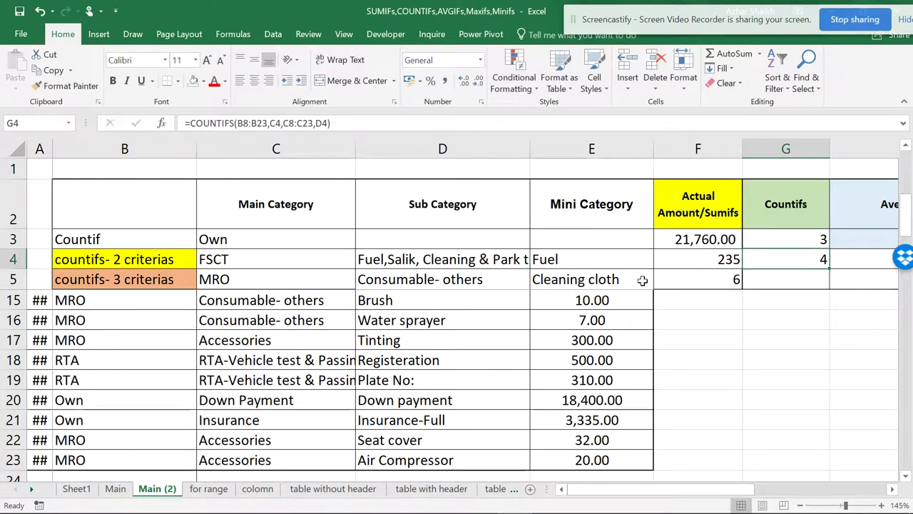
scroll(153, 350, "up", 3)
scroll(154, 350, "up", 1)
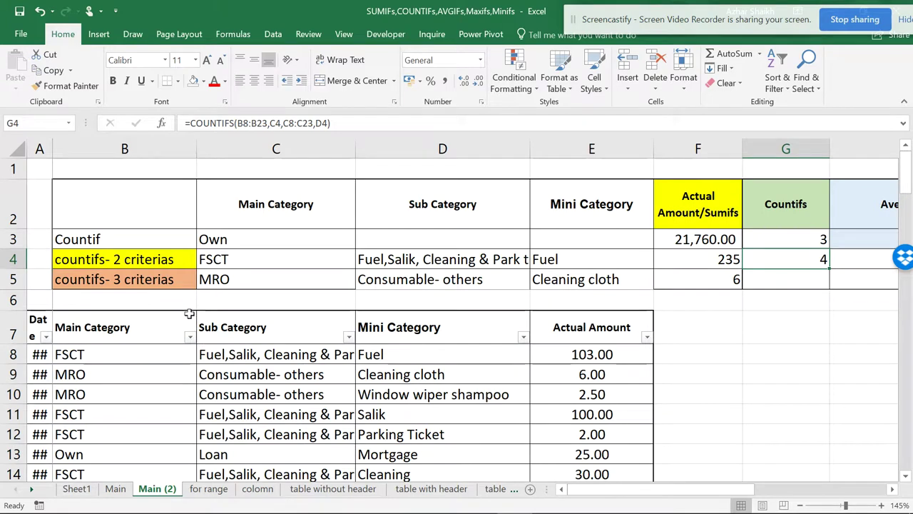
left_click(348, 336)
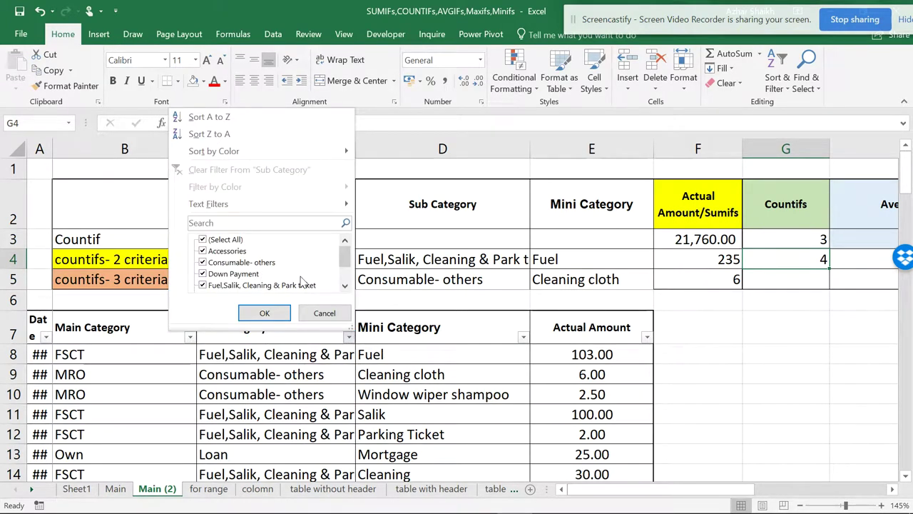
left_click(225, 239)
left_click(230, 285)
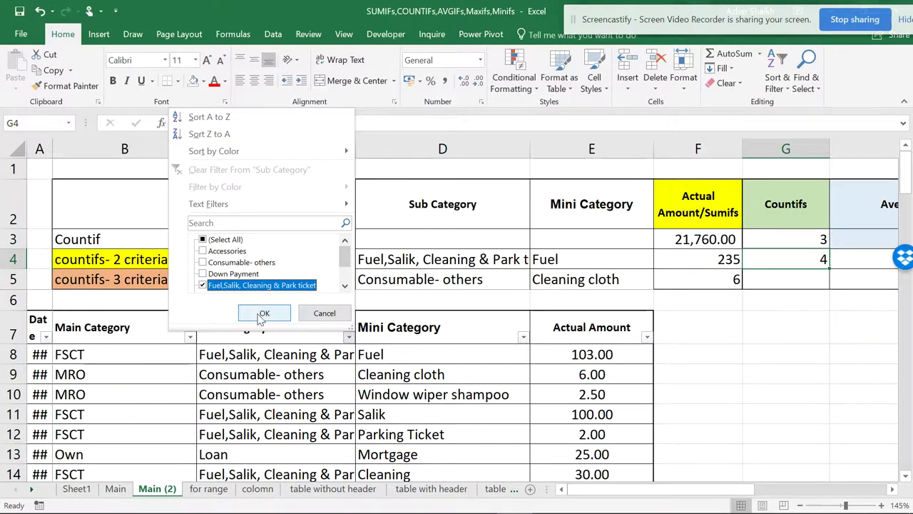
left_click(262, 314)
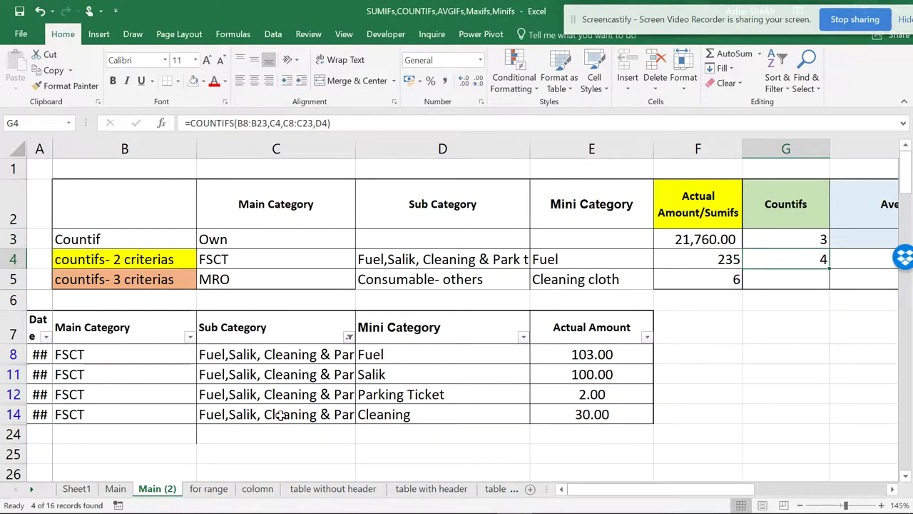
left_click(349, 337)
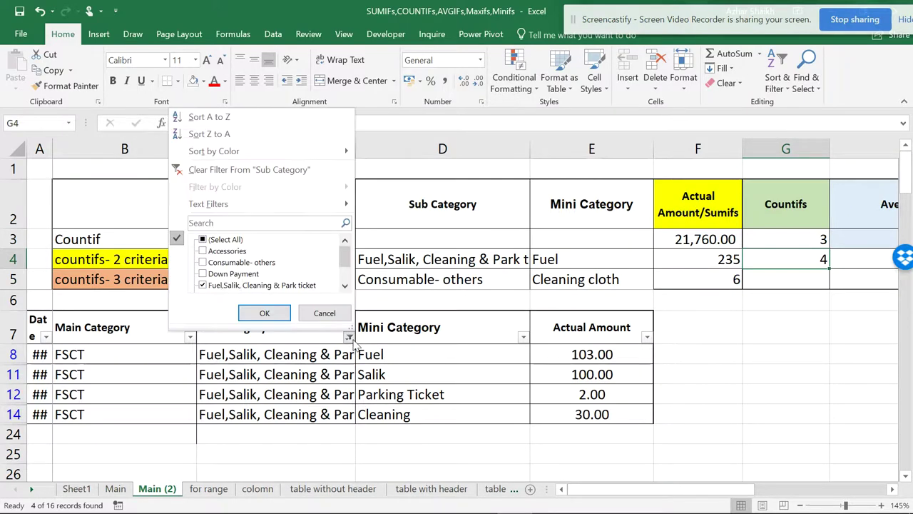
left_click(261, 172)
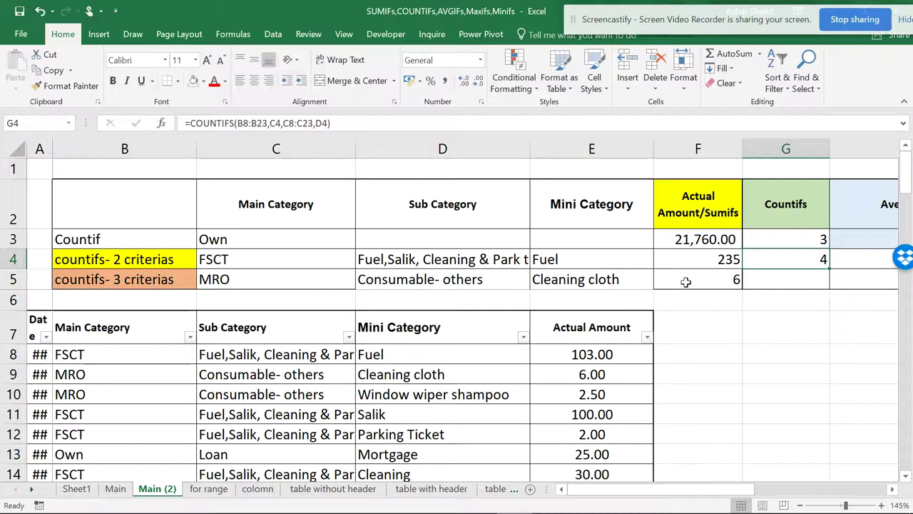
Step: Start =COUNTIFS in G5 with range B8:B23 and the MRO criterion from C5
left_click(798, 284)
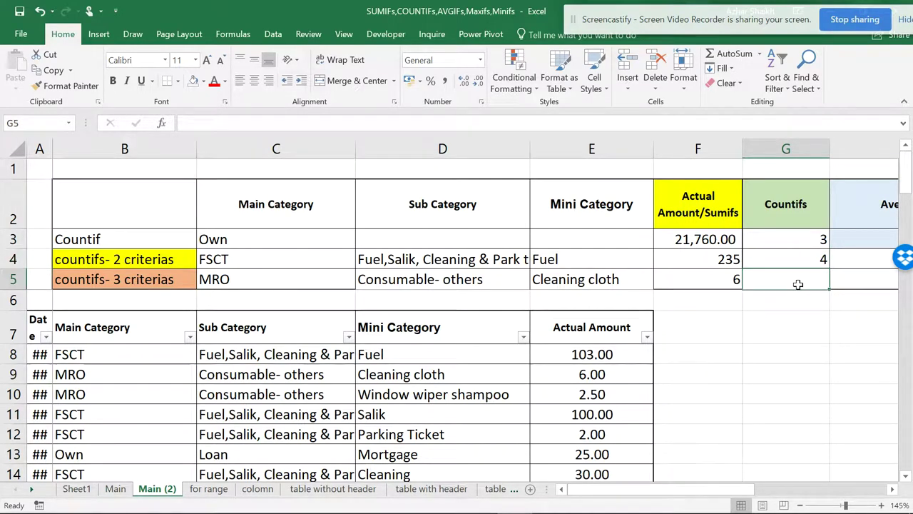
type("=")
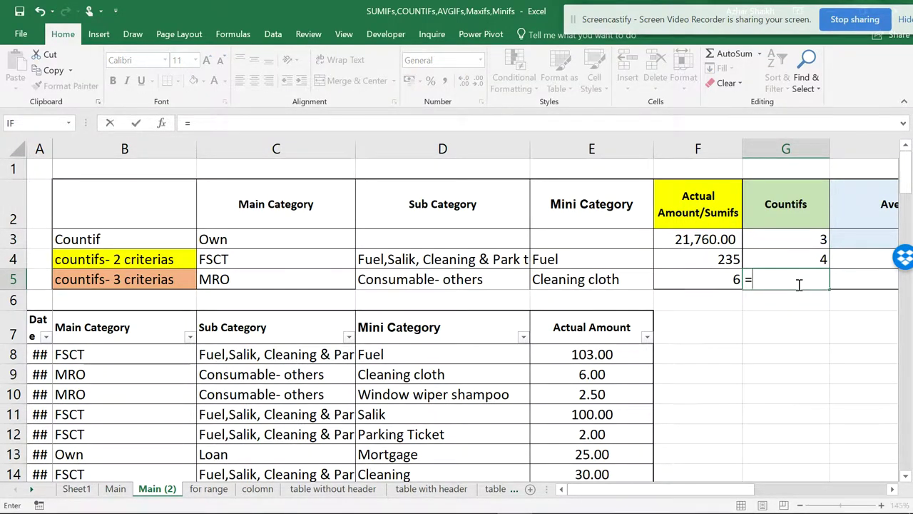
type("countif")
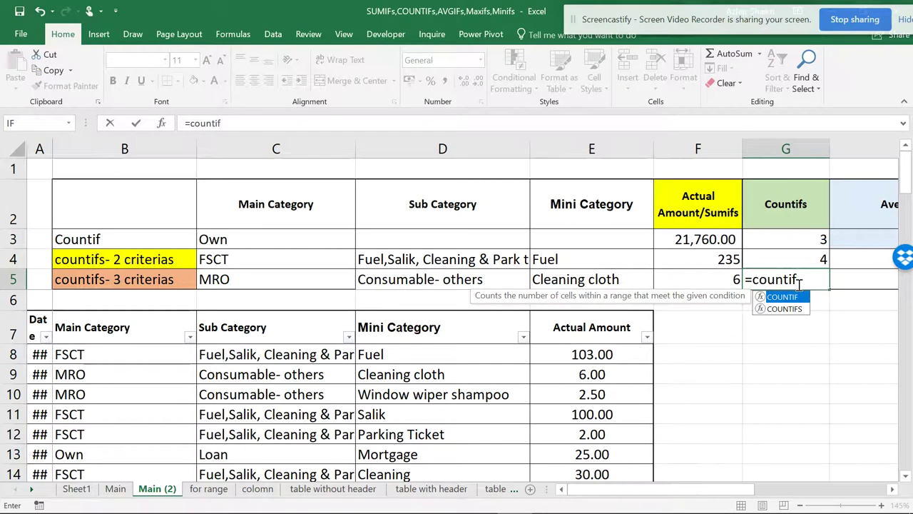
type("s(")
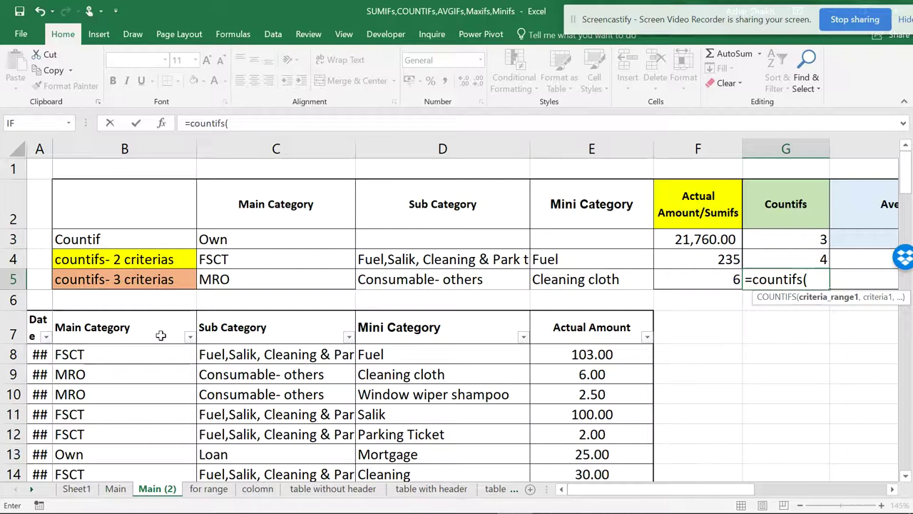
left_click_drag(121, 354, 125, 426)
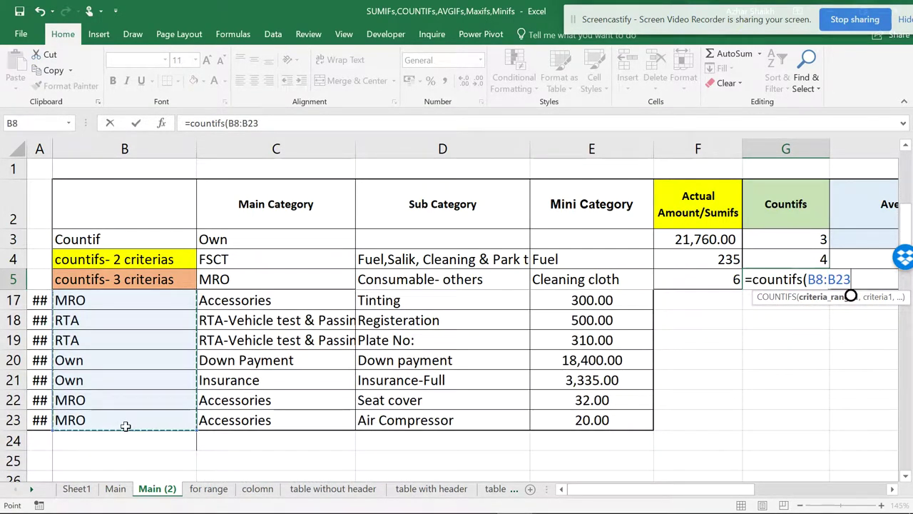
type(",")
scroll(232, 371, "up", 4)
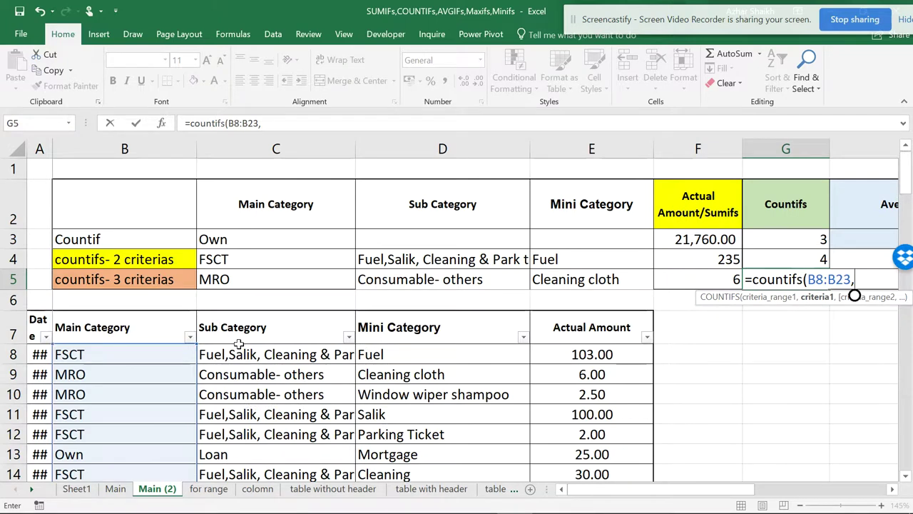
left_click(242, 280)
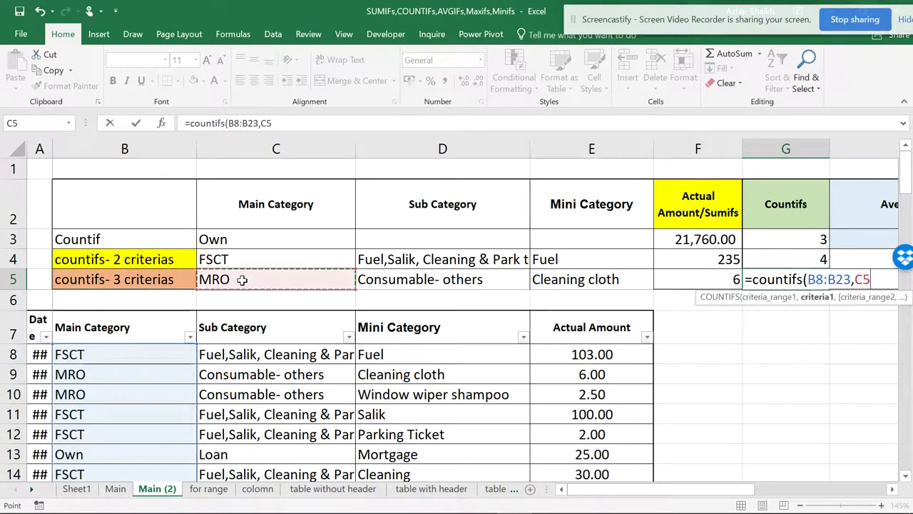
type(",")
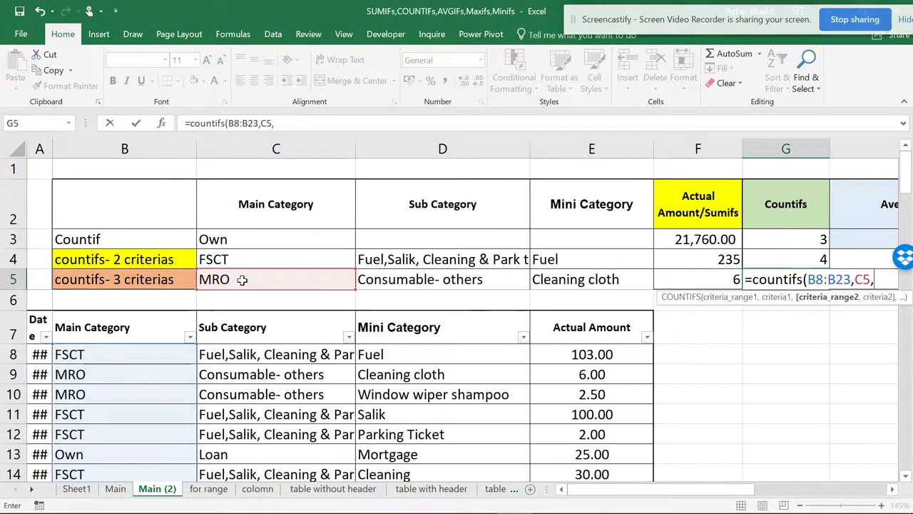
Step: Add C8:C23 with criterion D5 and D8:D23 with criterion E5, then enter the formula
left_click(246, 354)
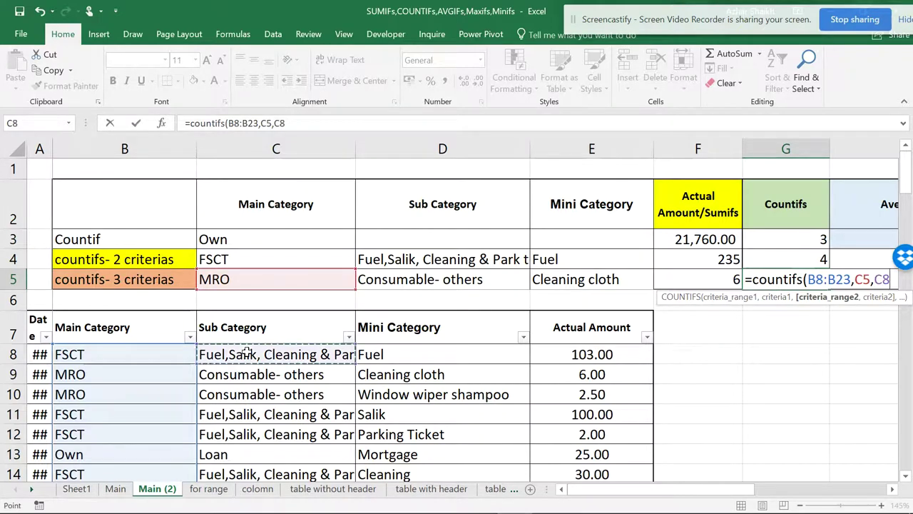
left_click_drag(246, 354, 244, 457)
type(",")
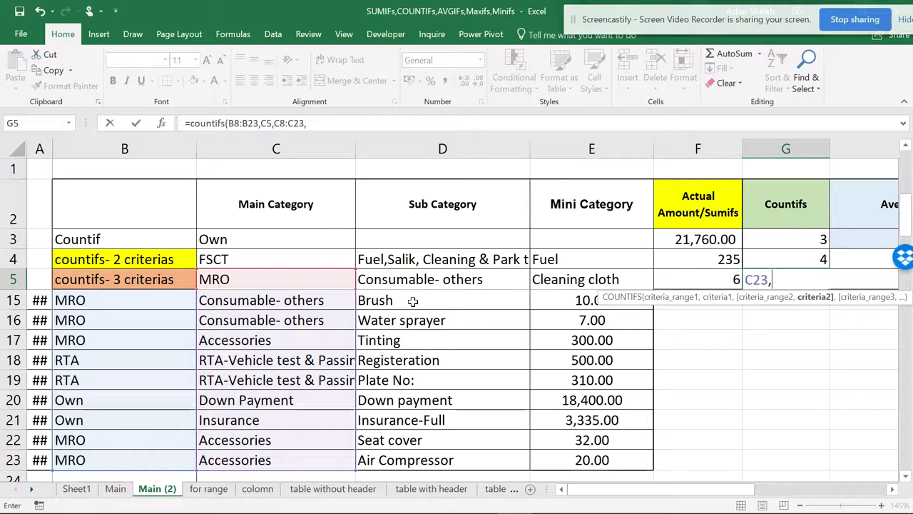
scroll(412, 302, "up", 3)
left_click(404, 281)
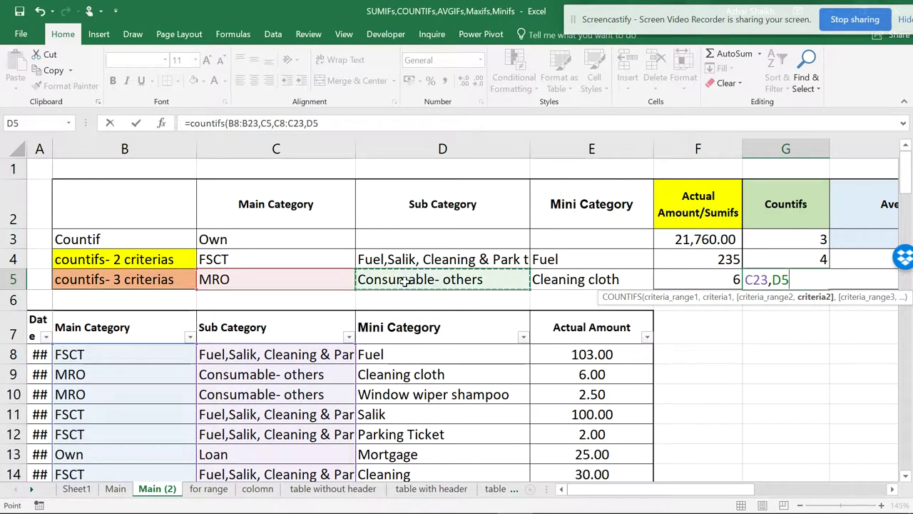
type(",")
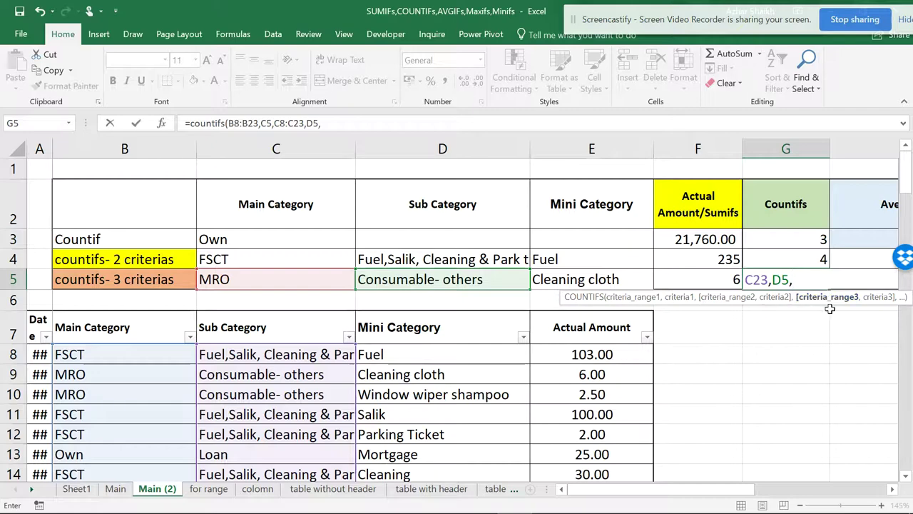
left_click_drag(451, 355, 438, 442)
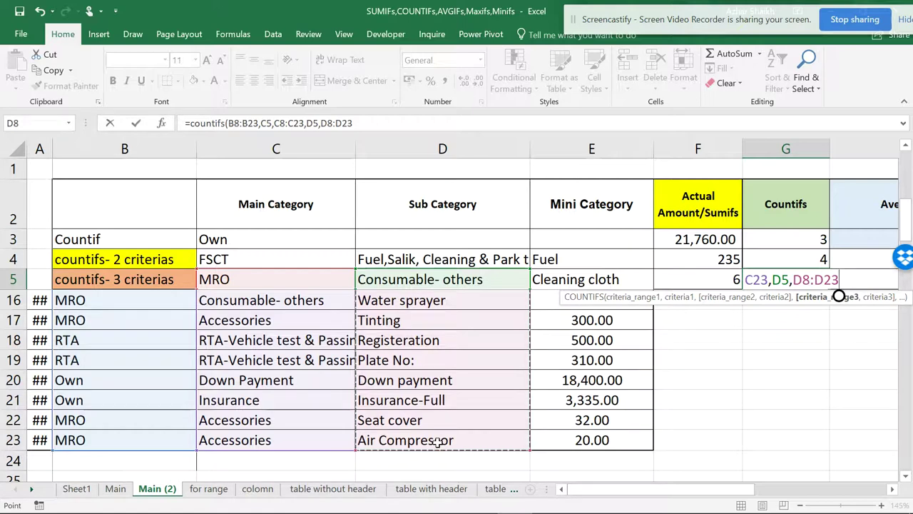
type(",")
scroll(438, 399, "up", 3)
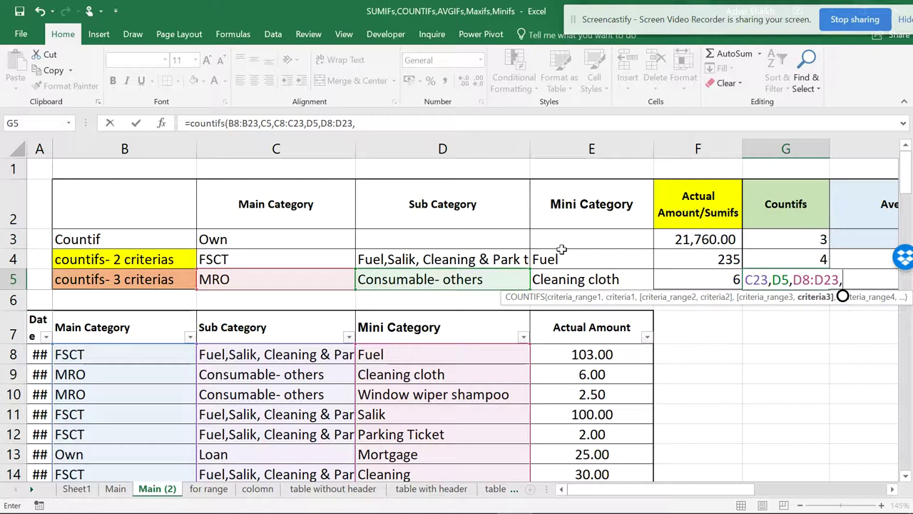
left_click(579, 279)
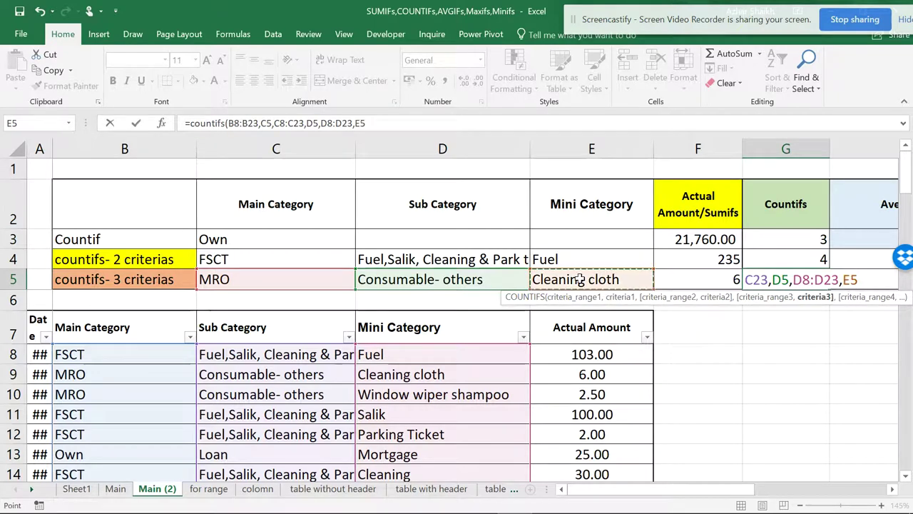
type(")")
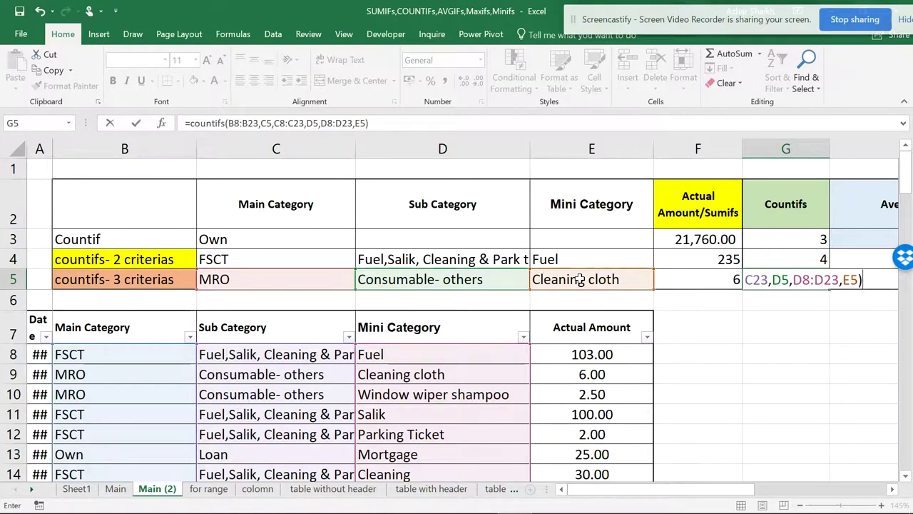
key("Return")
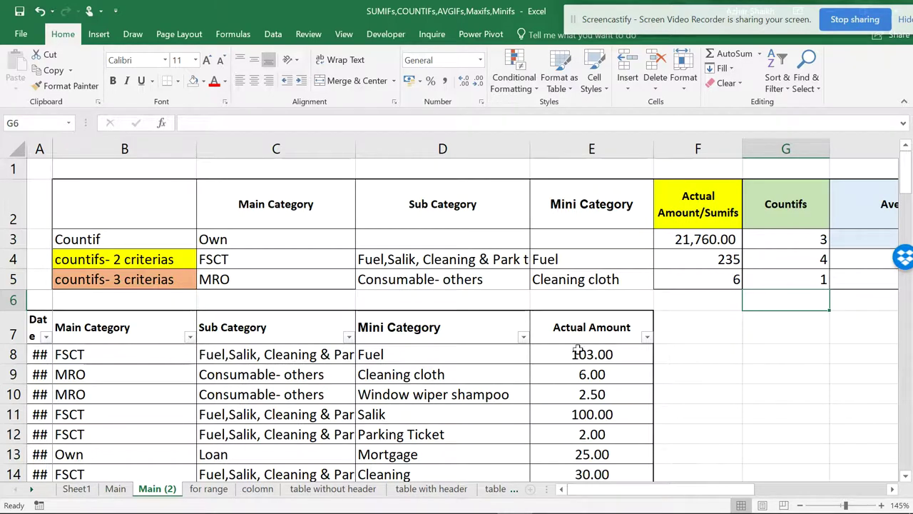
Step: Filter Mini Category to only Cleaning cloth, leaving 1 of 16 records visible
left_click(523, 337)
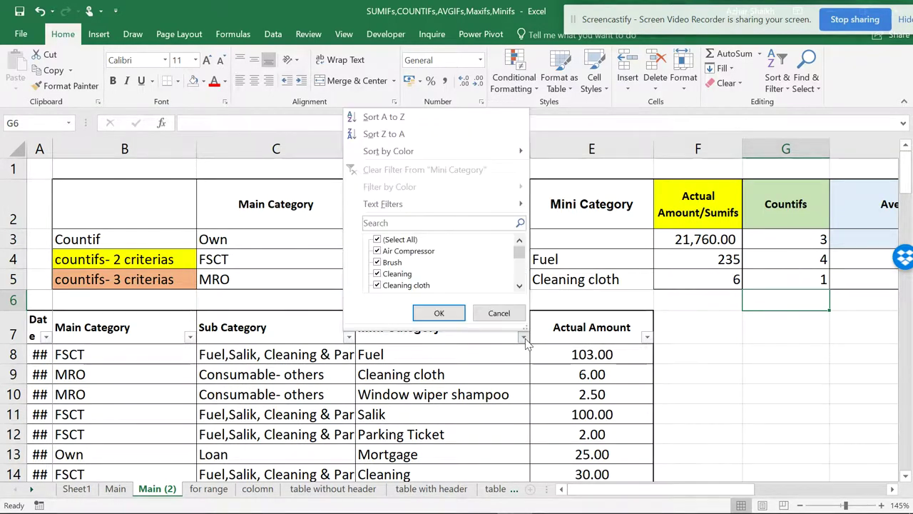
left_click(413, 241)
left_click(405, 284)
left_click(438, 313)
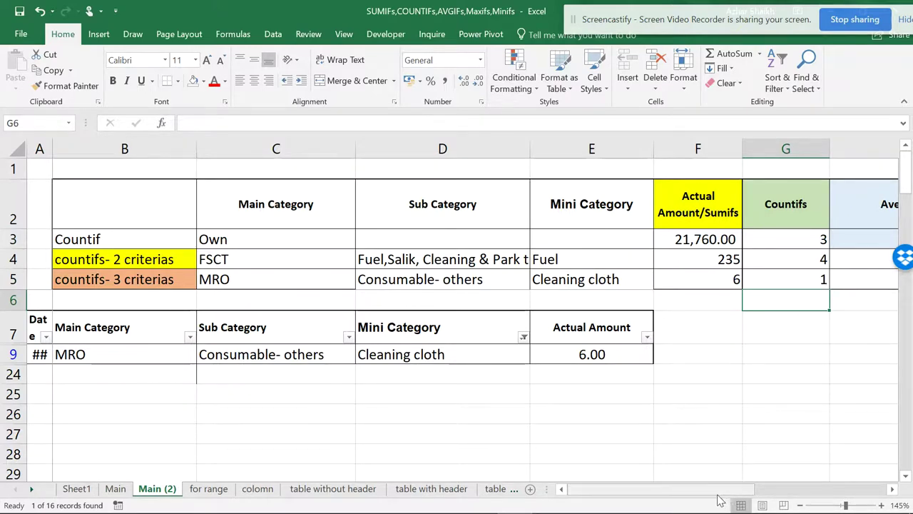
mouse_move(695, 490)
left_mouse_down()
mouse_move(738, 491)
mouse_move(699, 490)
left_mouse_up()
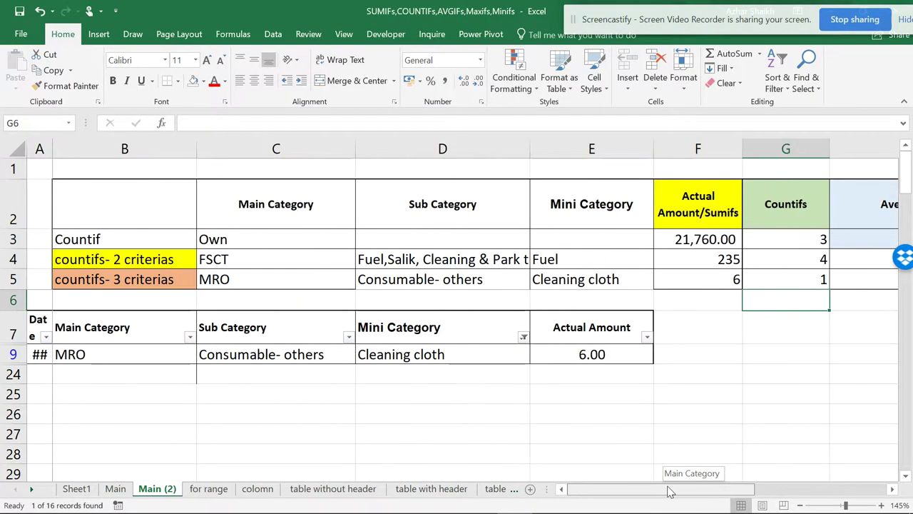